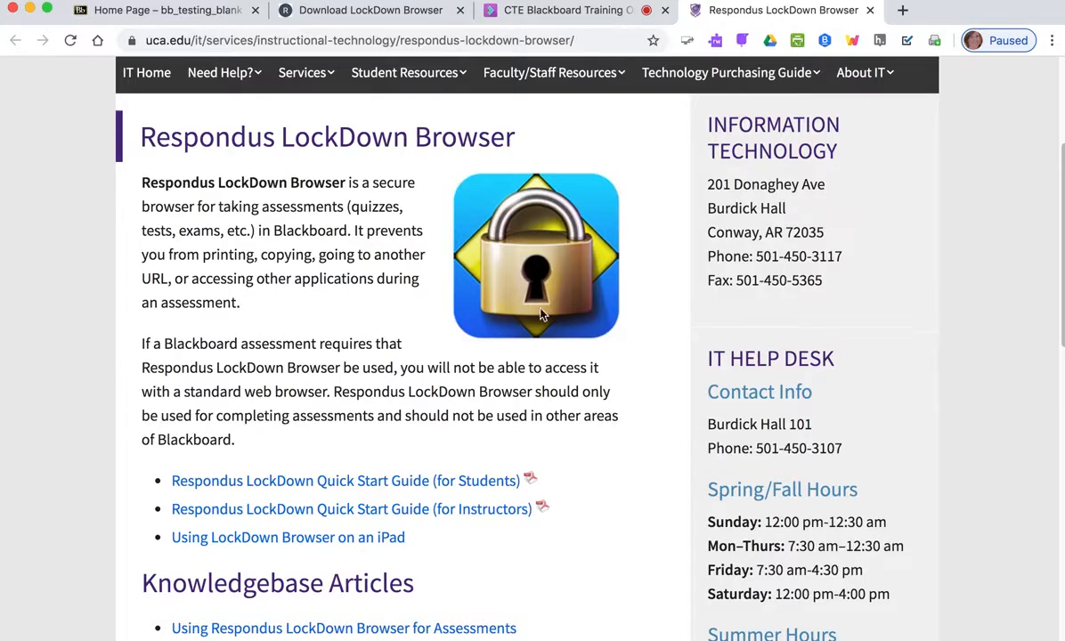
Add the existing test "Test 1" to the course's Online Classroom content area in Blackboard
click(196, 14)
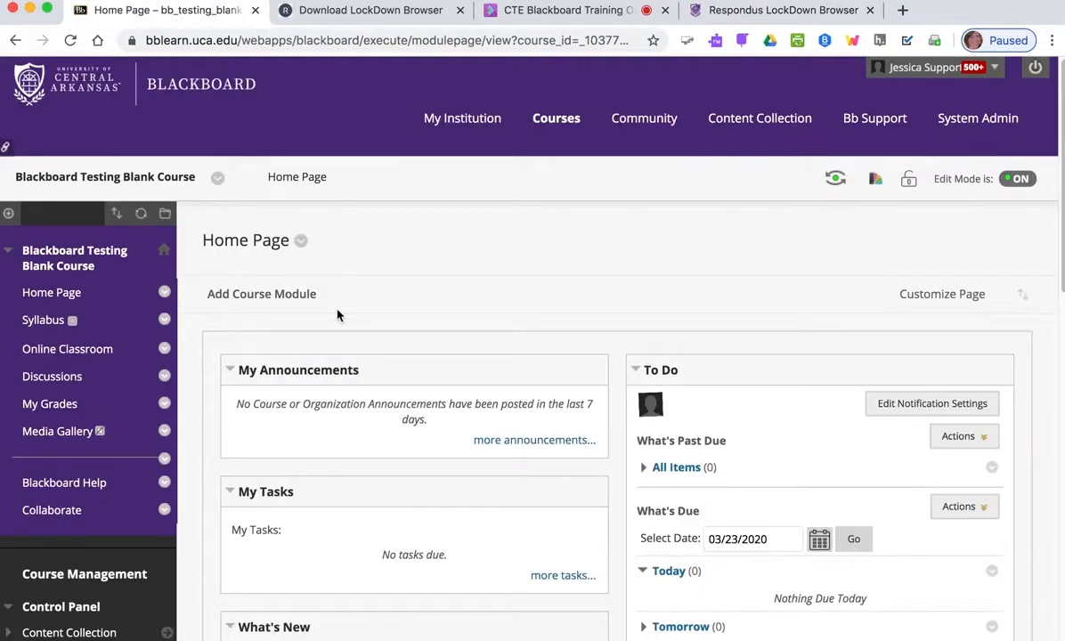
click(56, 351)
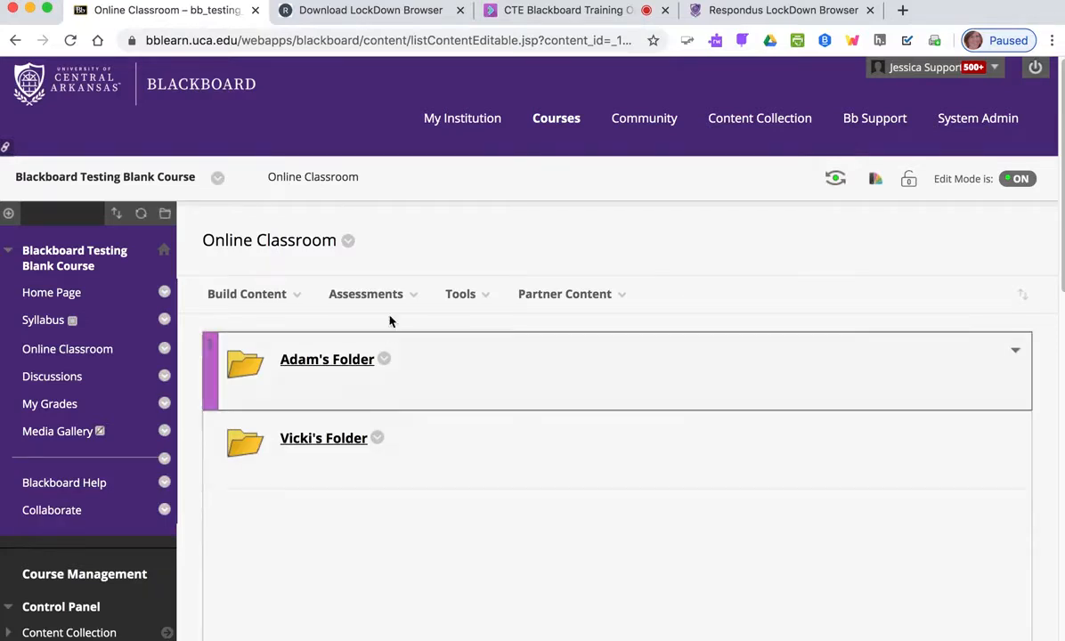
click(389, 291)
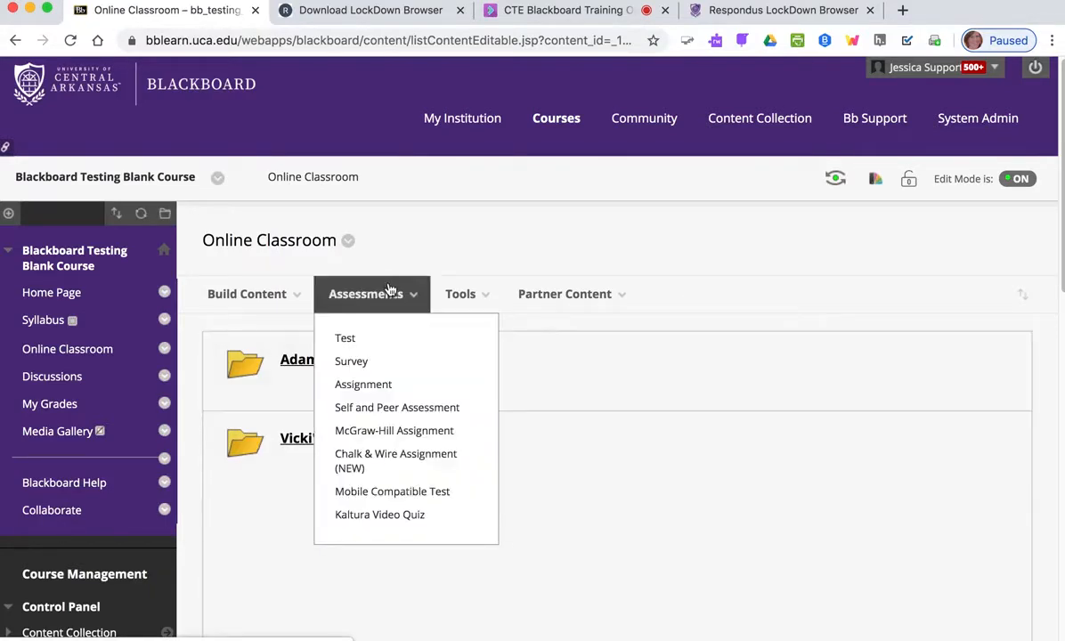
click(359, 337)
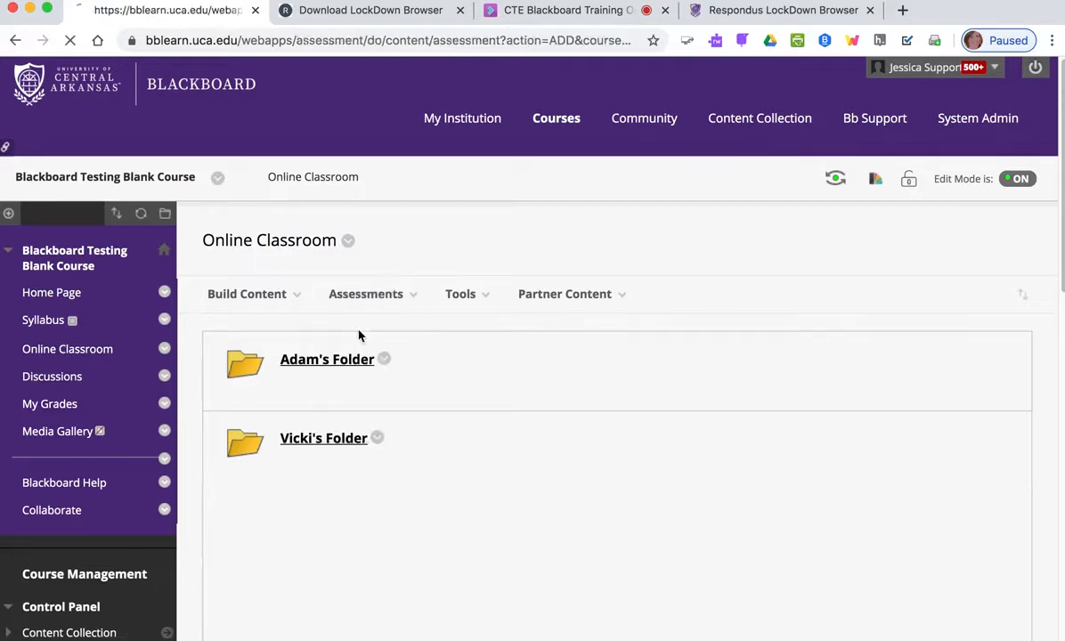
scroll(443, 362, down, 4)
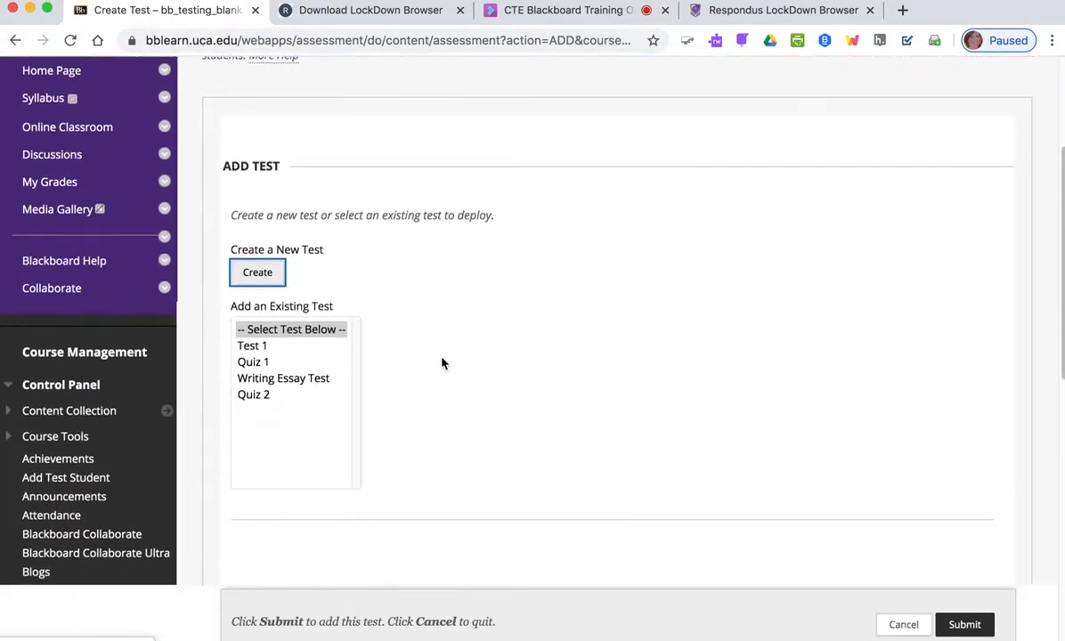
click(259, 349)
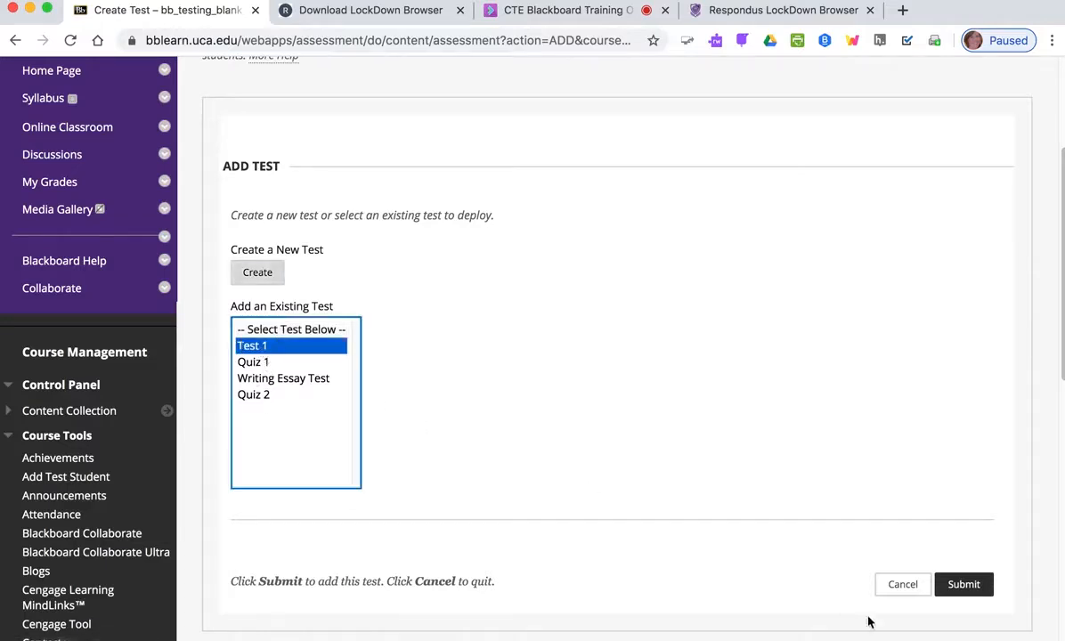
click(960, 584)
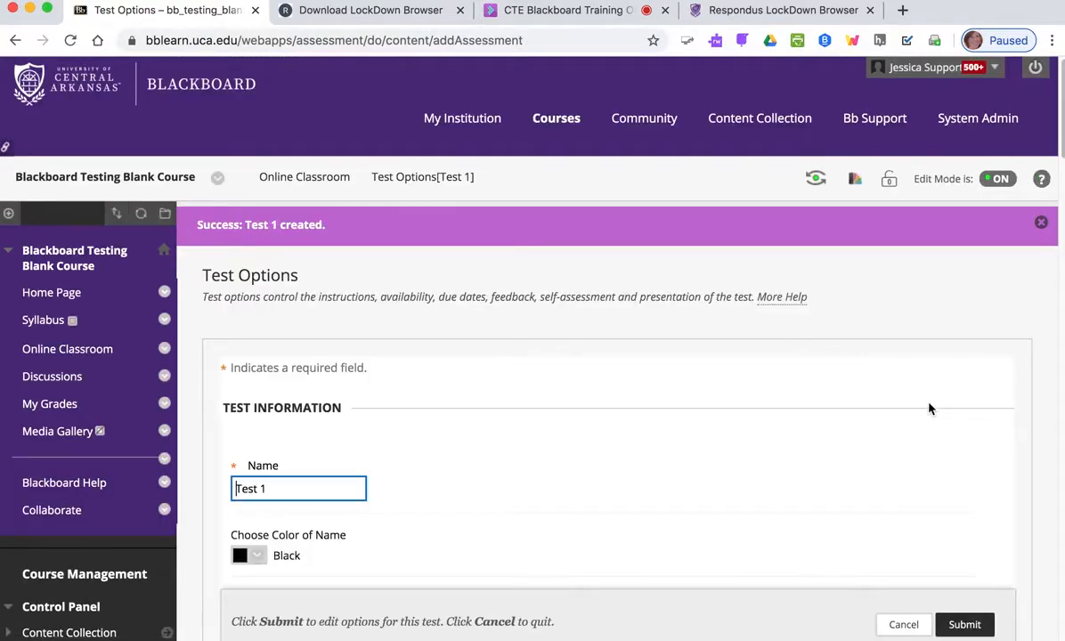
Make Test 1 available to students and submit its test options
scroll(929, 409, down, 6)
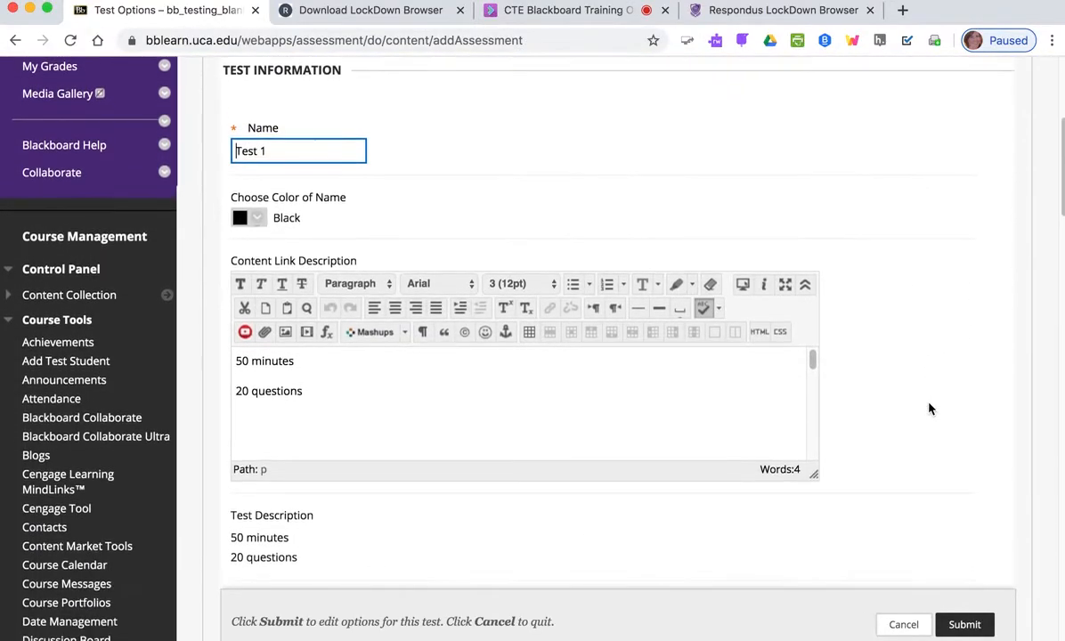
scroll(929, 409, down, 2)
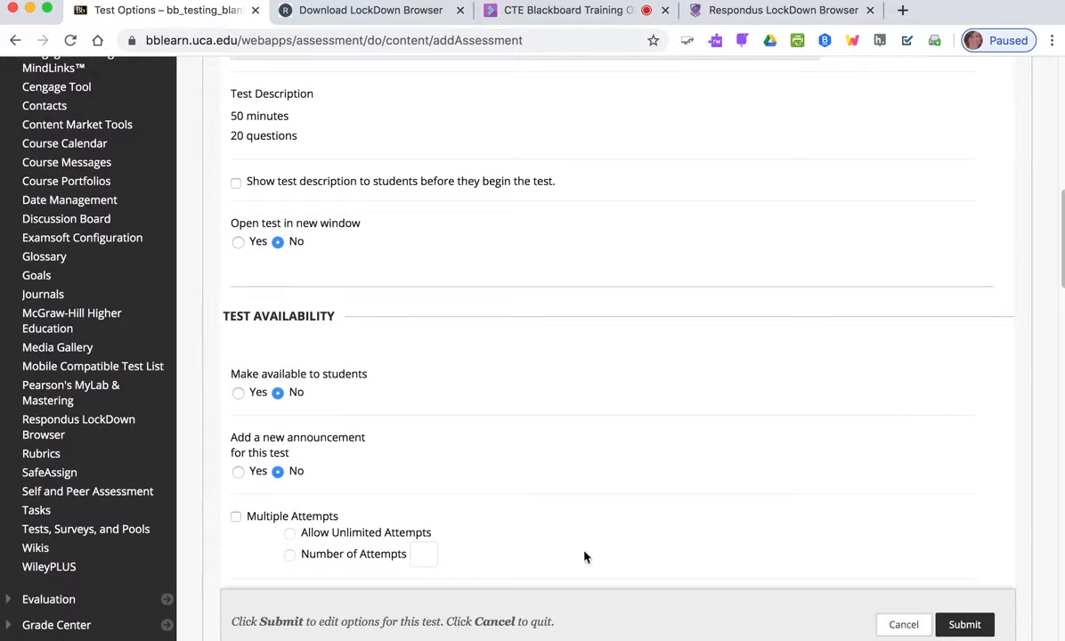
click(237, 394)
scroll(911, 423, down, 1)
click(960, 628)
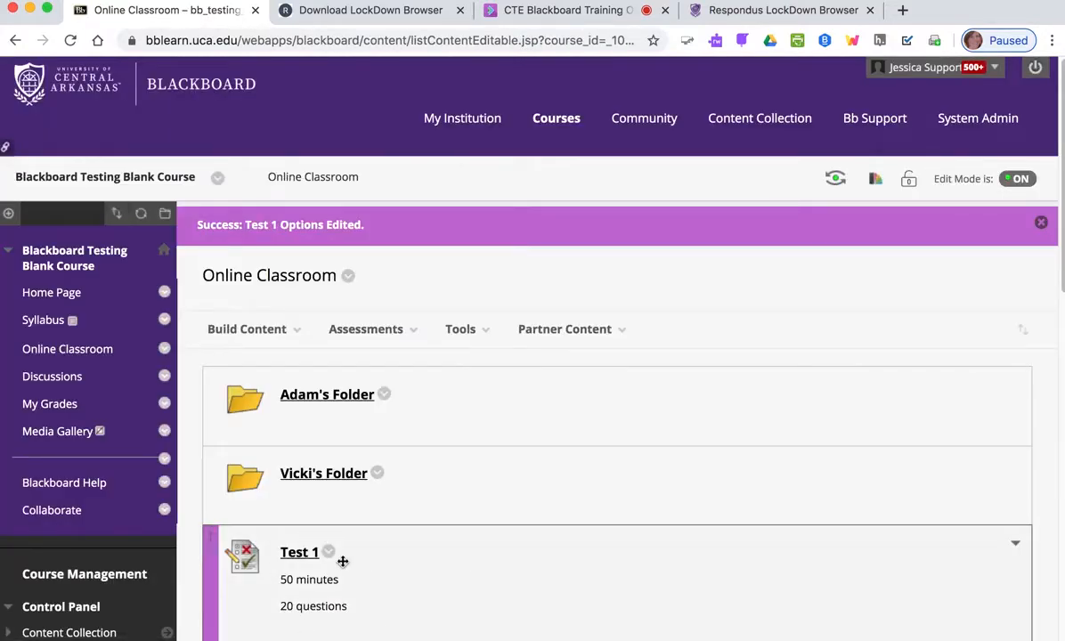
Open the Respondus LockDown Browser dashboard from the course tools
scroll(175, 482, down, 1)
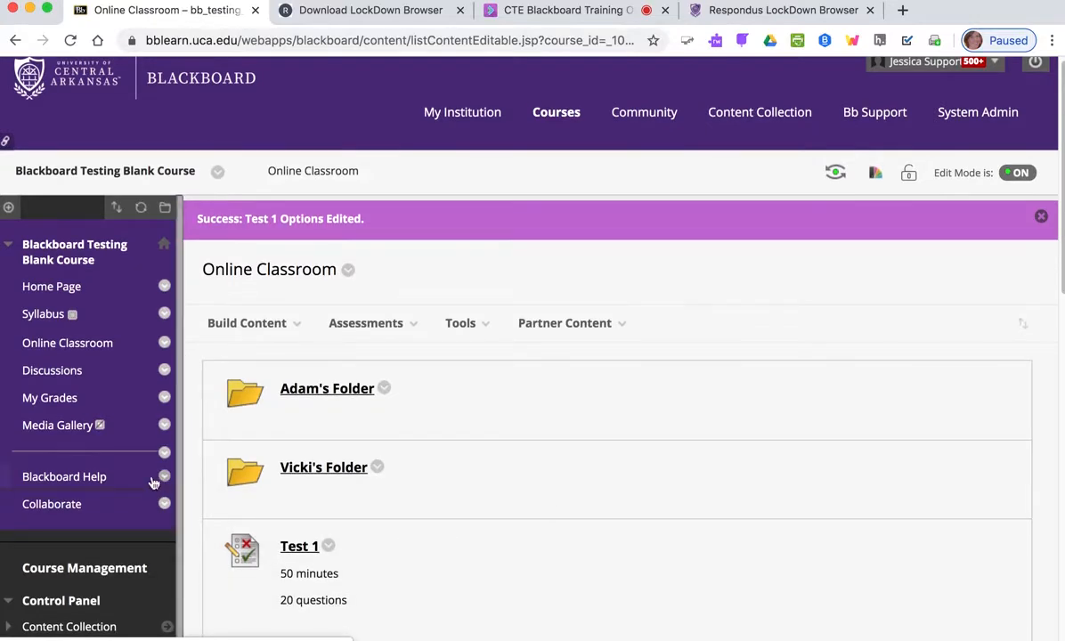
scroll(135, 482, down, 5)
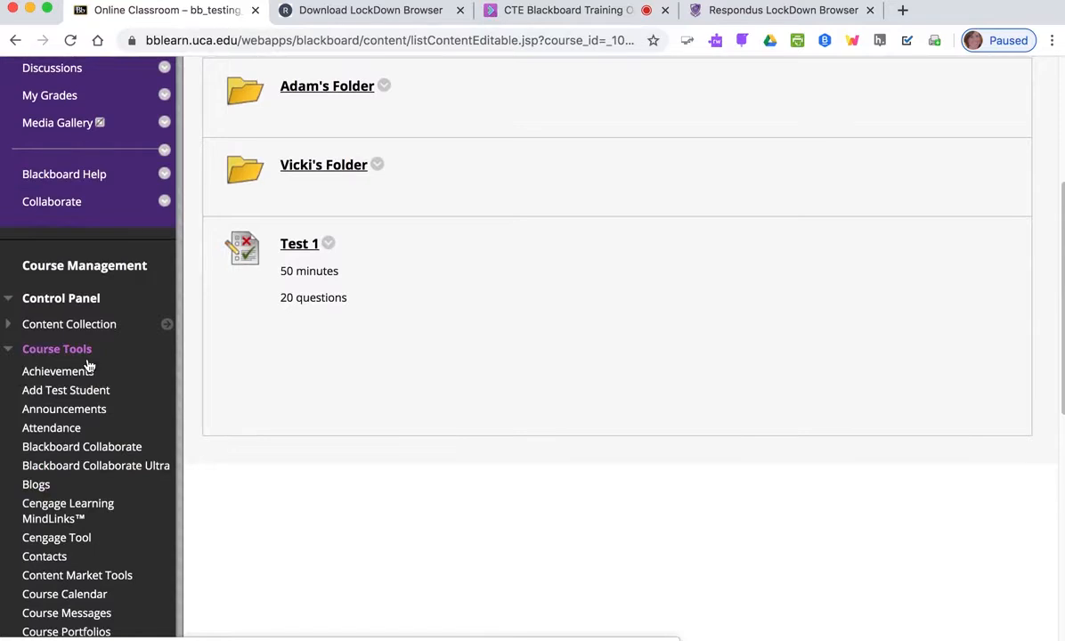
scroll(89, 365, down, 7)
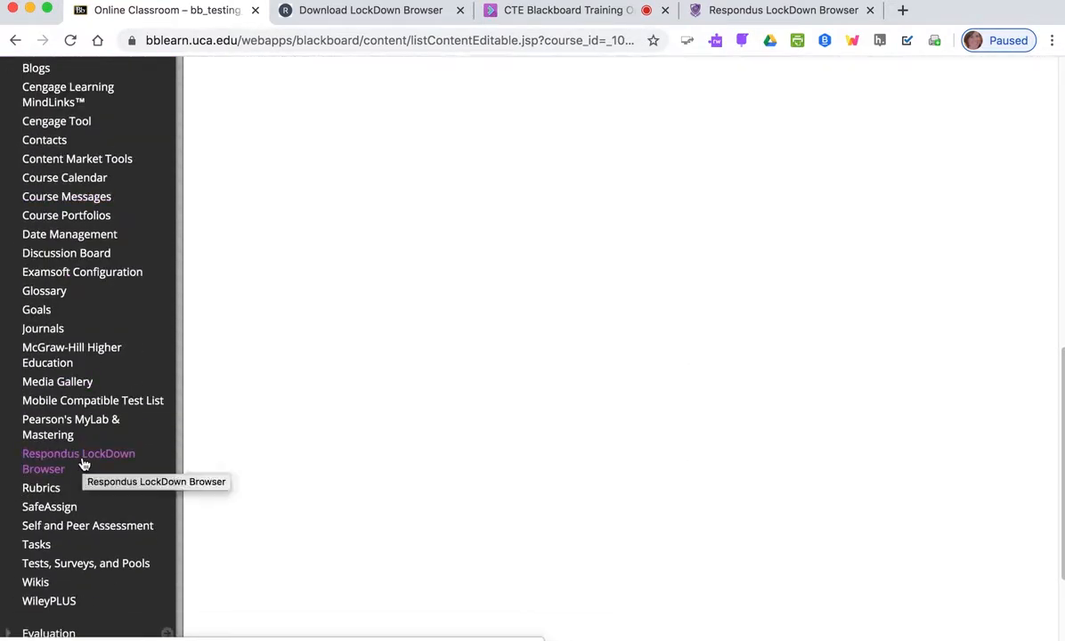
click(82, 462)
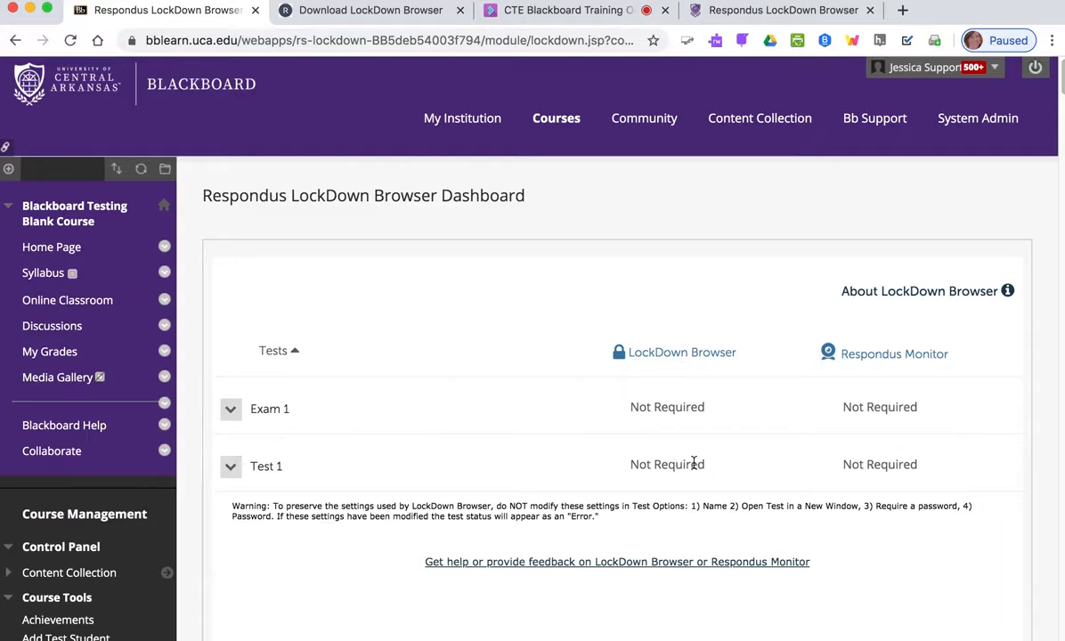
Require Respondus LockDown Browser for Test 1 and save the setting
click(231, 469)
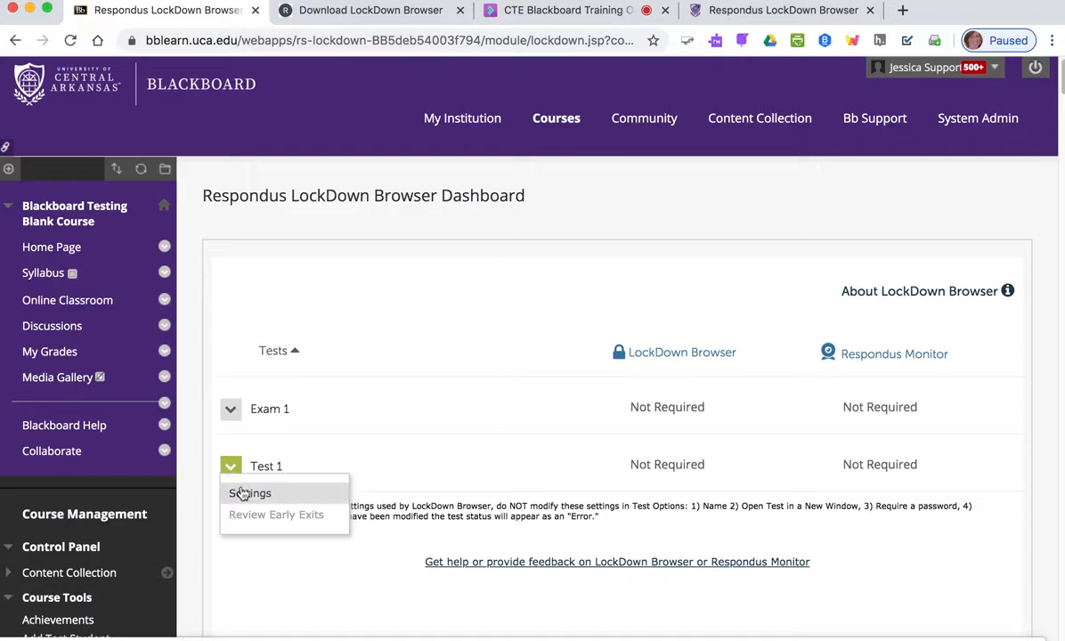
click(242, 495)
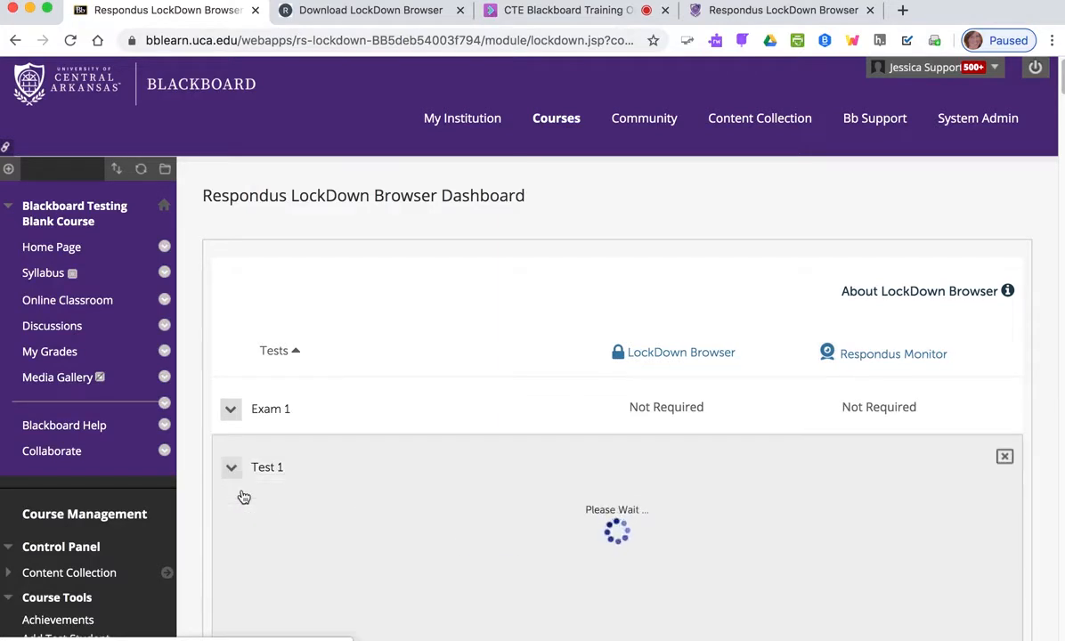
scroll(353, 451, down, 4)
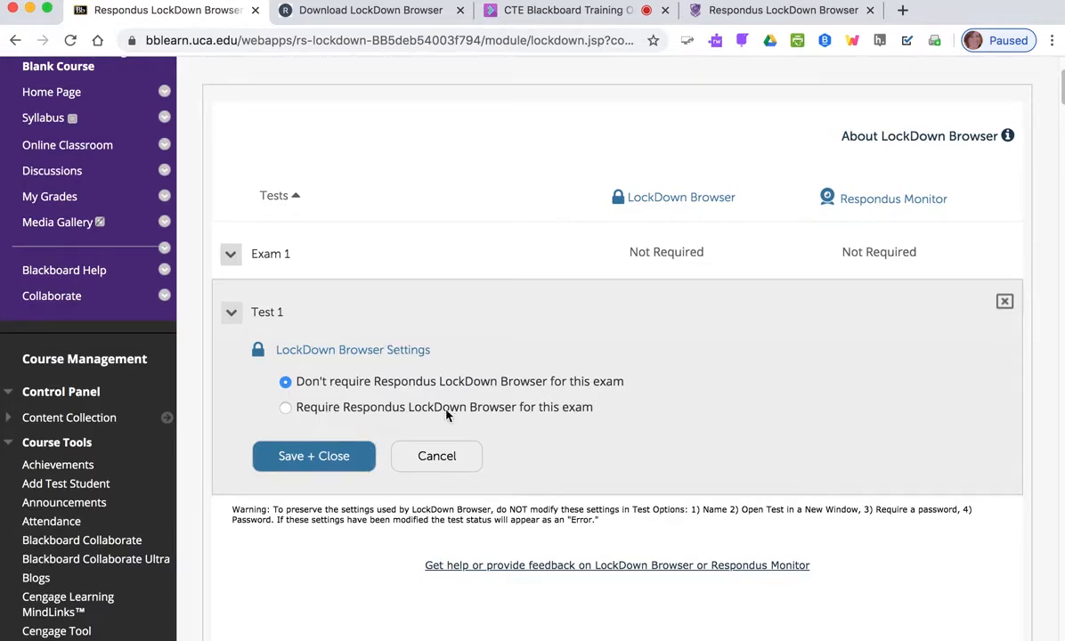
click(286, 408)
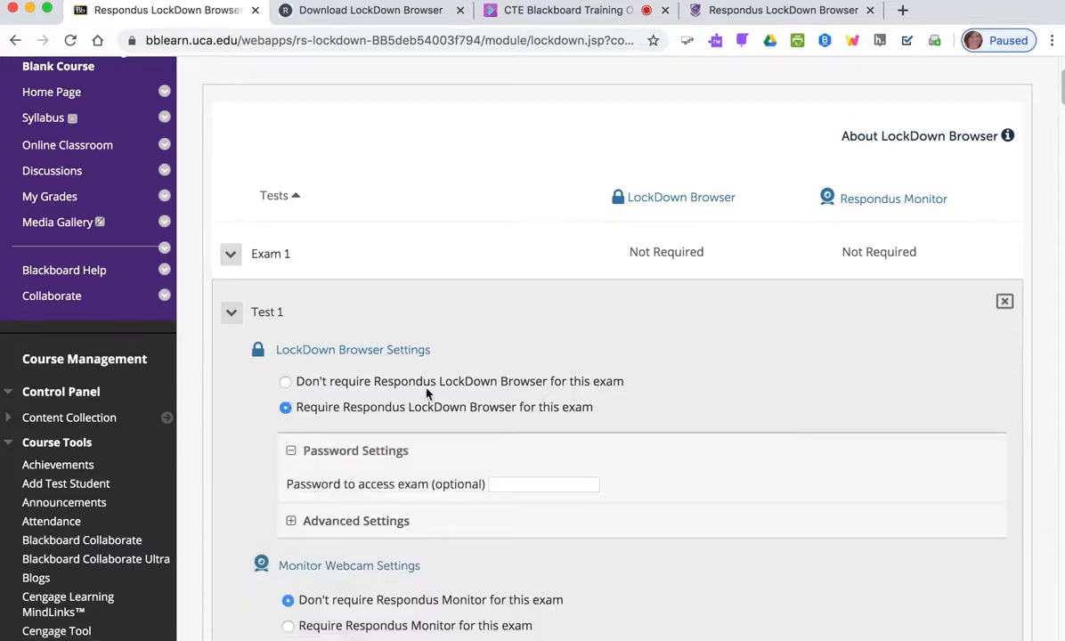
scroll(426, 392, down, 2)
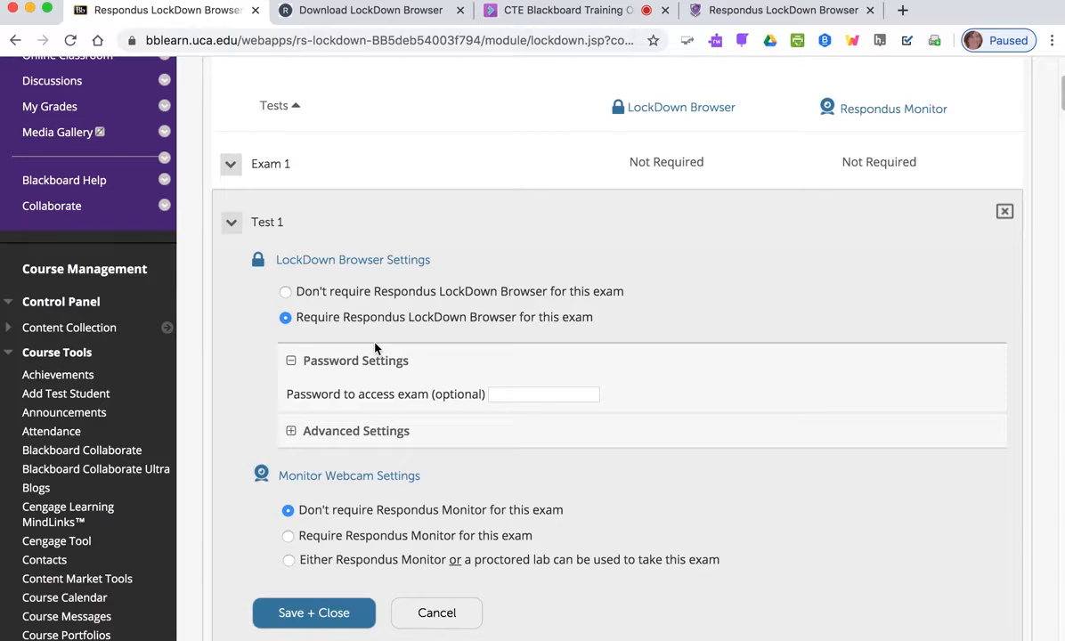
scroll(373, 356, down, 2)
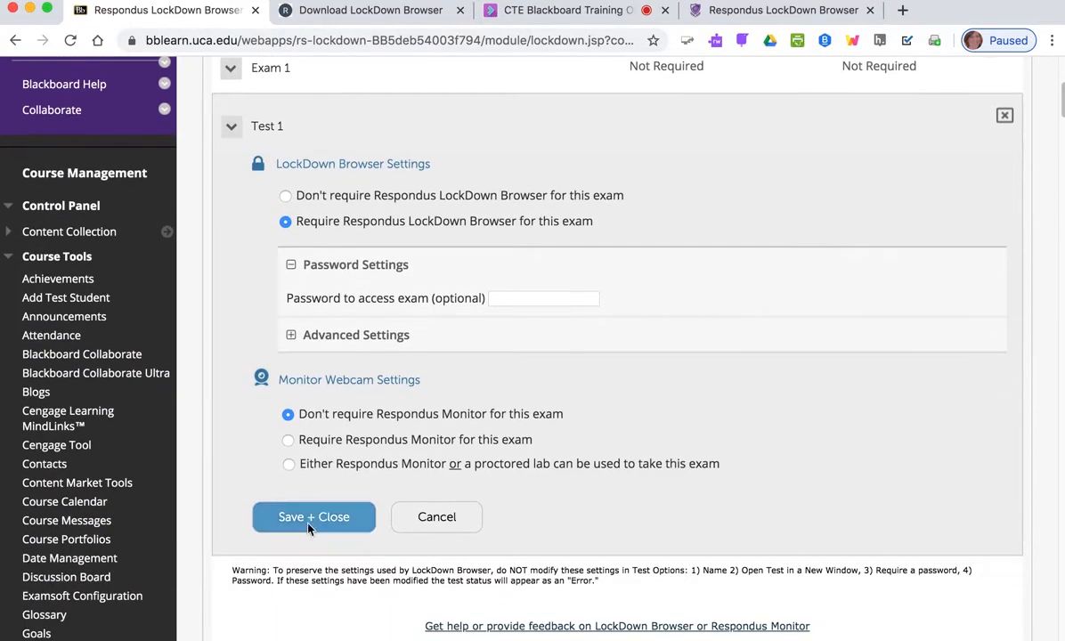
click(309, 517)
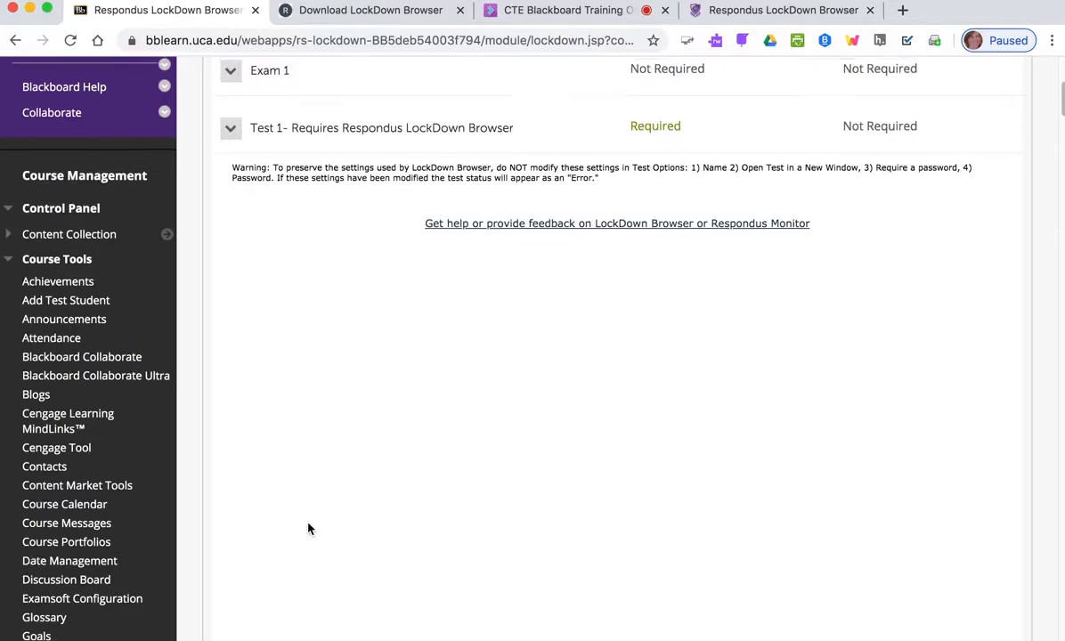
Return to the Online Classroom content area and check how Test 1 is listed
scroll(309, 529, up, 5)
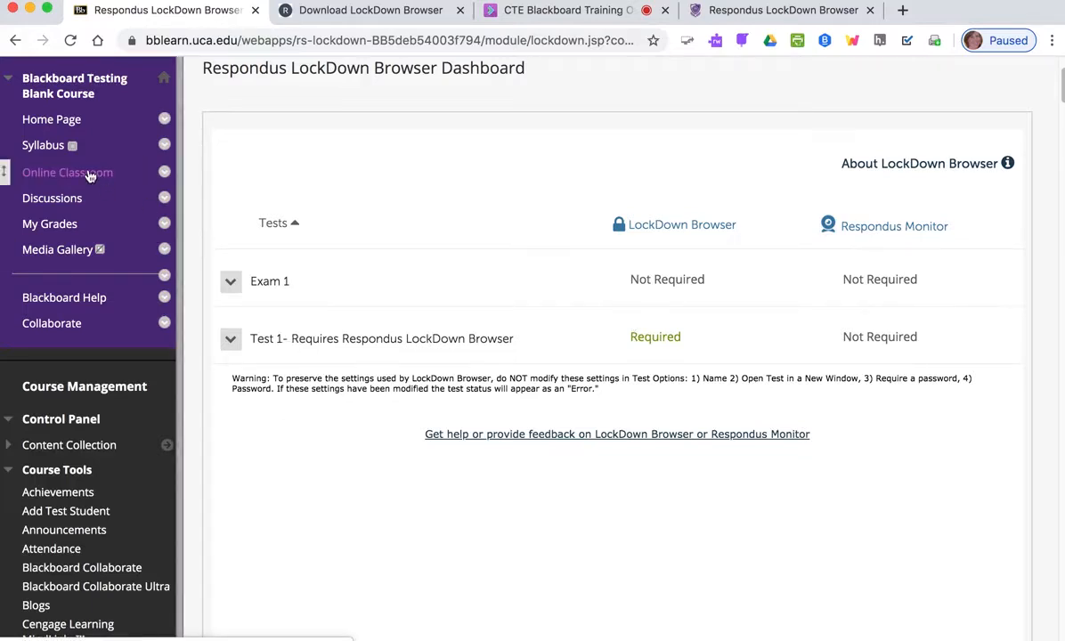
click(90, 174)
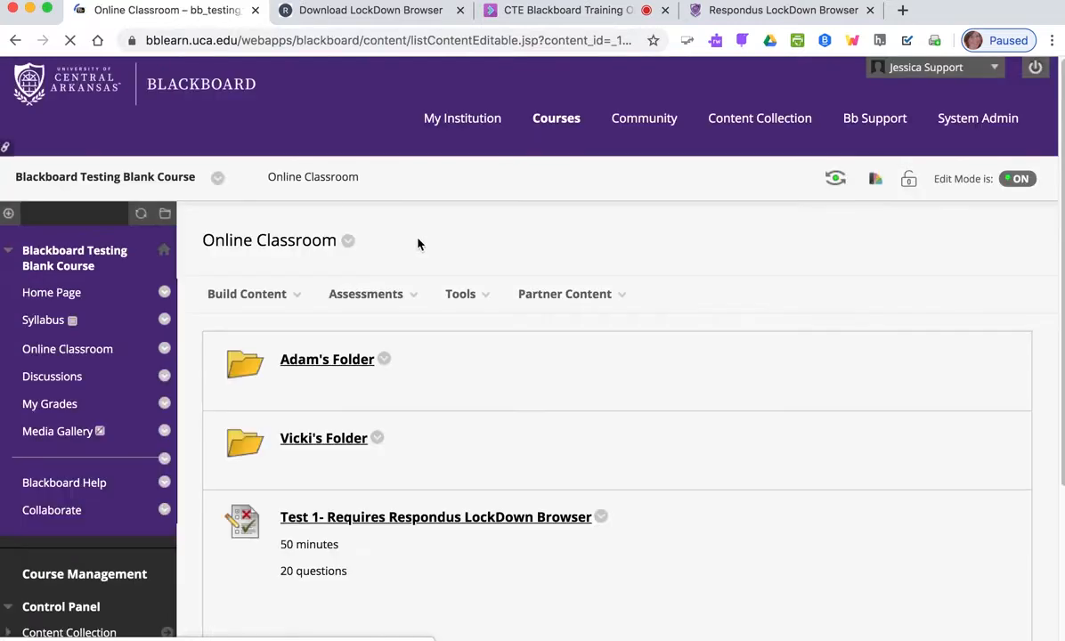
click(566, 294)
scroll(636, 353, down, 3)
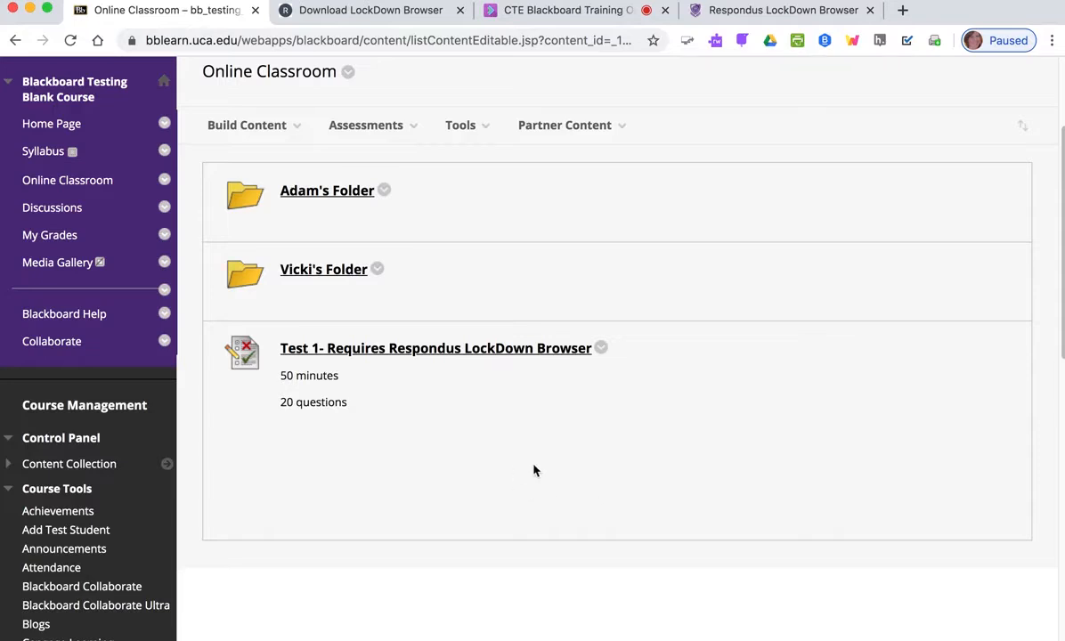
Review the guides and installation section on UCA's Respondus LockDown Browser page, and look at the LockDown Browser download page
click(787, 13)
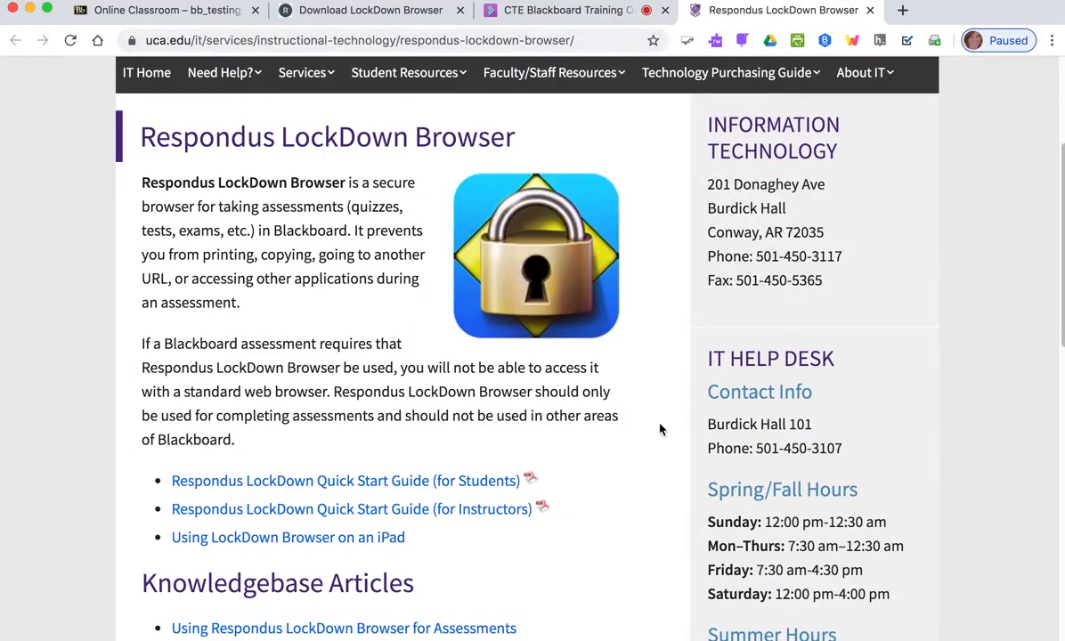
scroll(658, 429, down, 3)
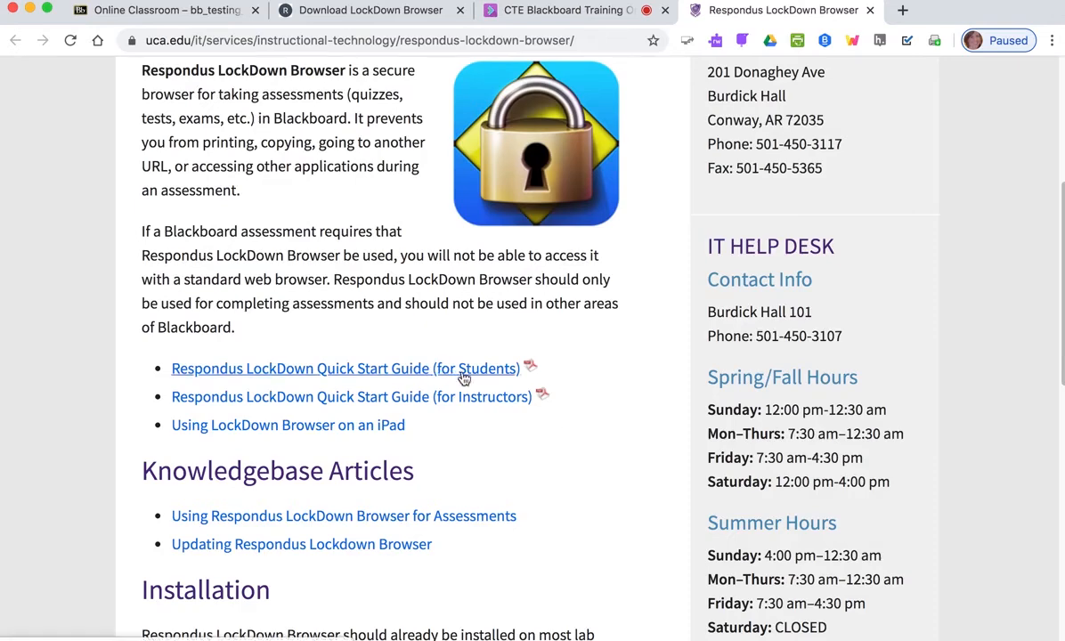
scroll(597, 388, down, 4)
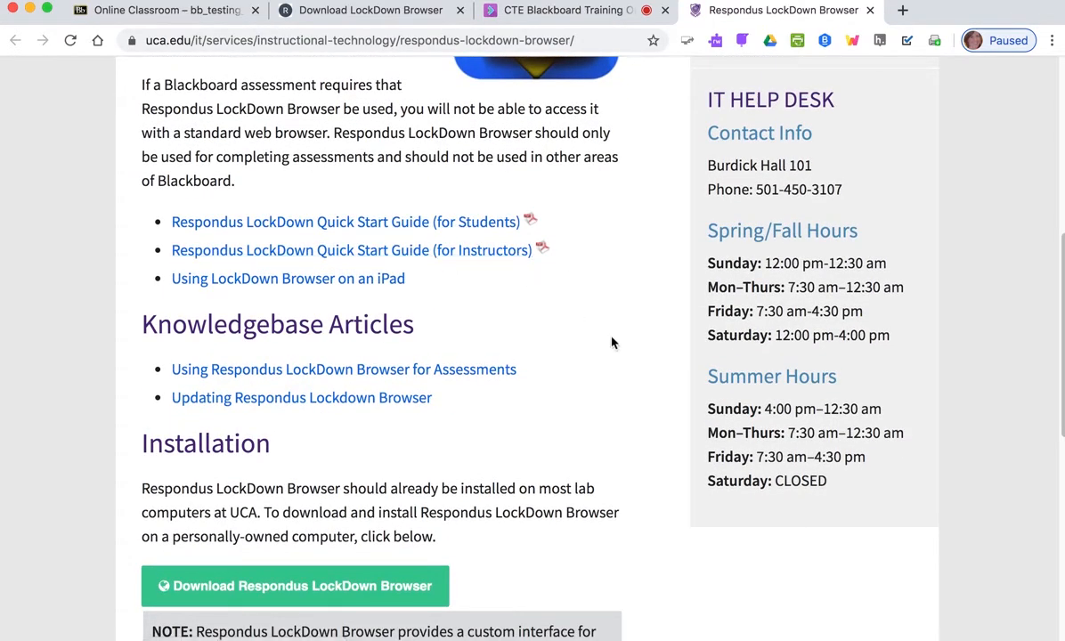
scroll(612, 343, down, 5)
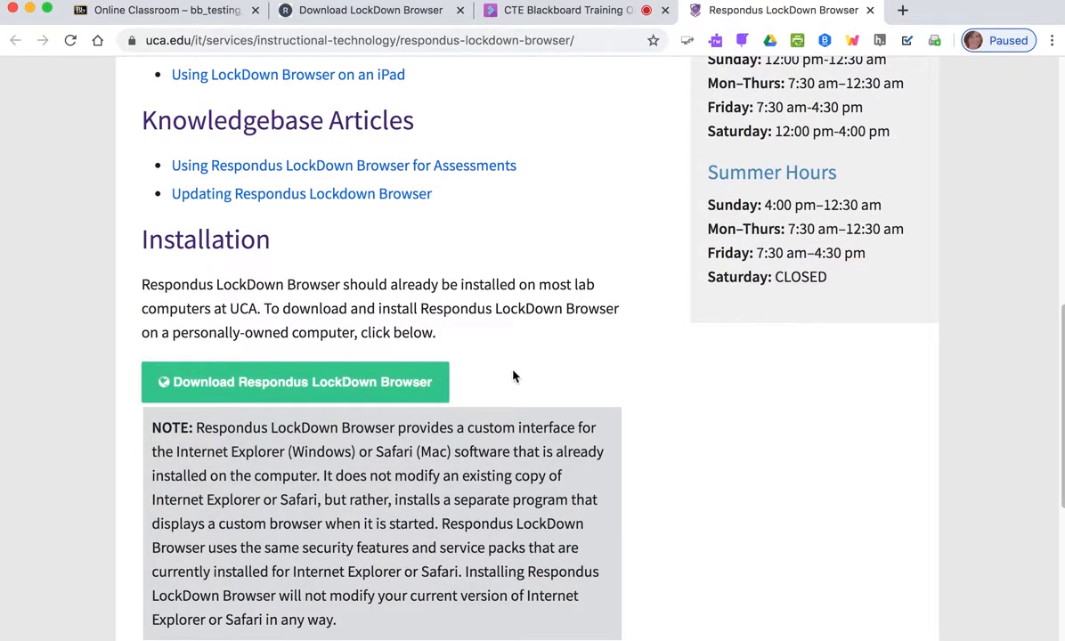
click(380, 15)
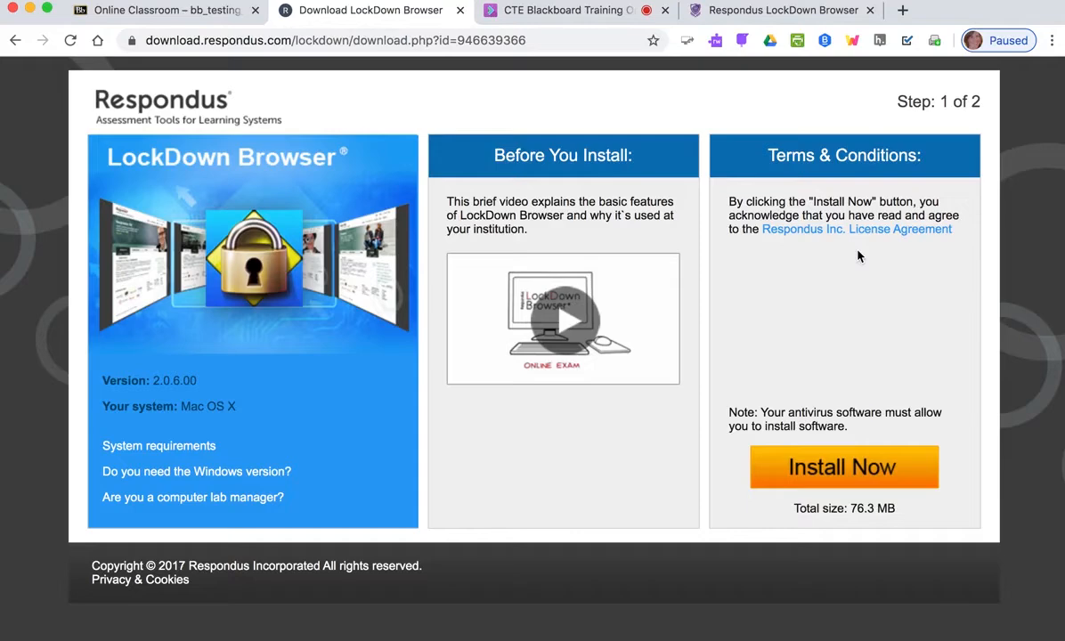
Copy the web address of UCA's Respondus LockDown Browser page
click(761, 12)
click(577, 41)
key(super+c)
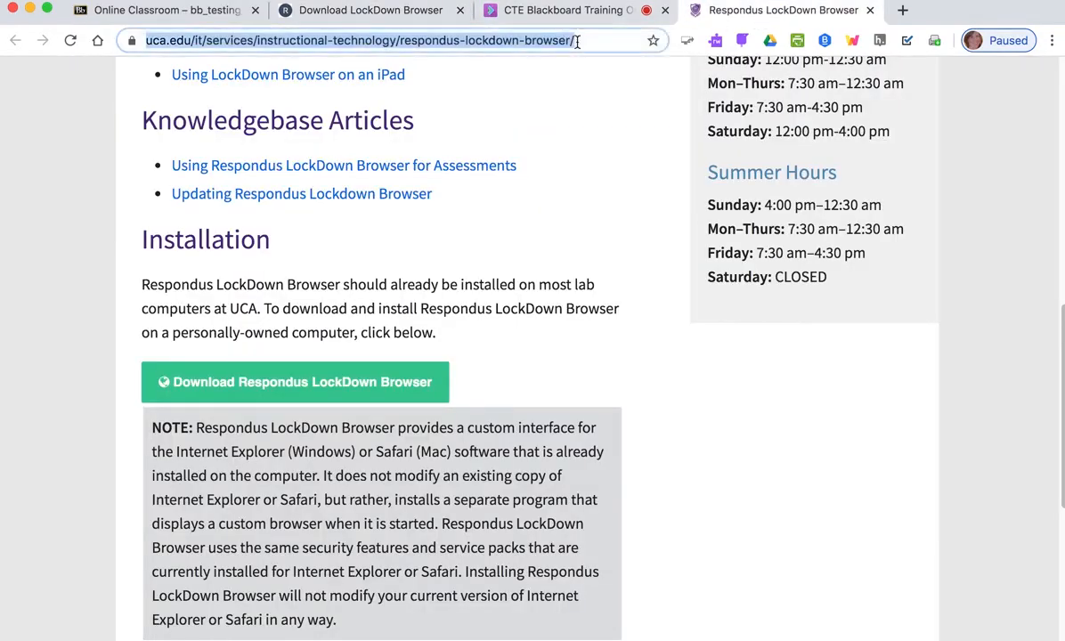
Switch back to the Online Classroom page in Blackboard and open the test options of Test 1 for editing
click(223, 12)
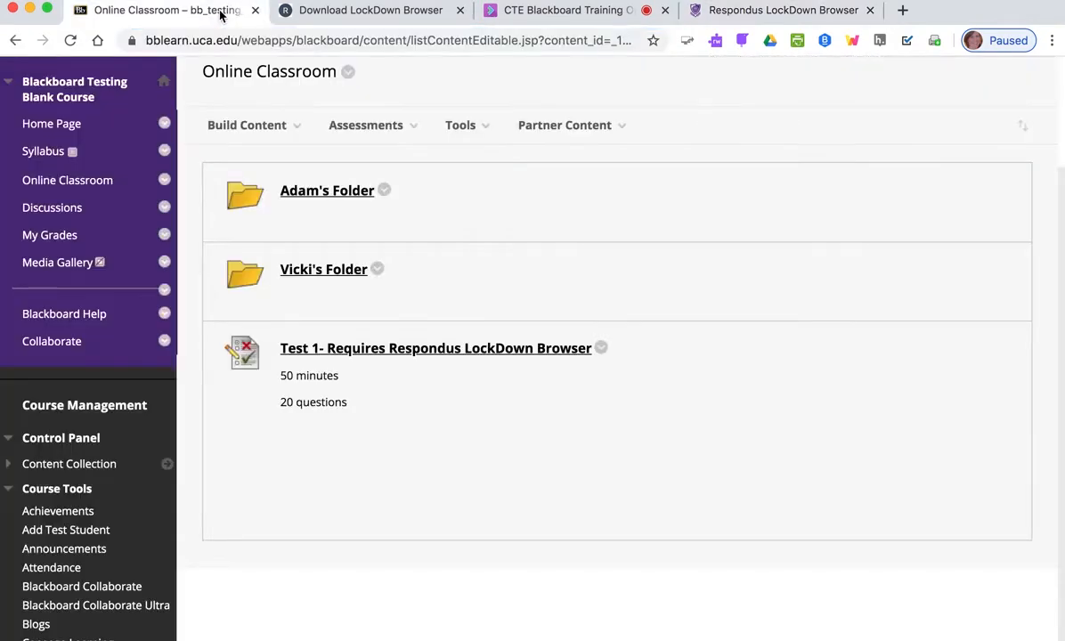
click(603, 350)
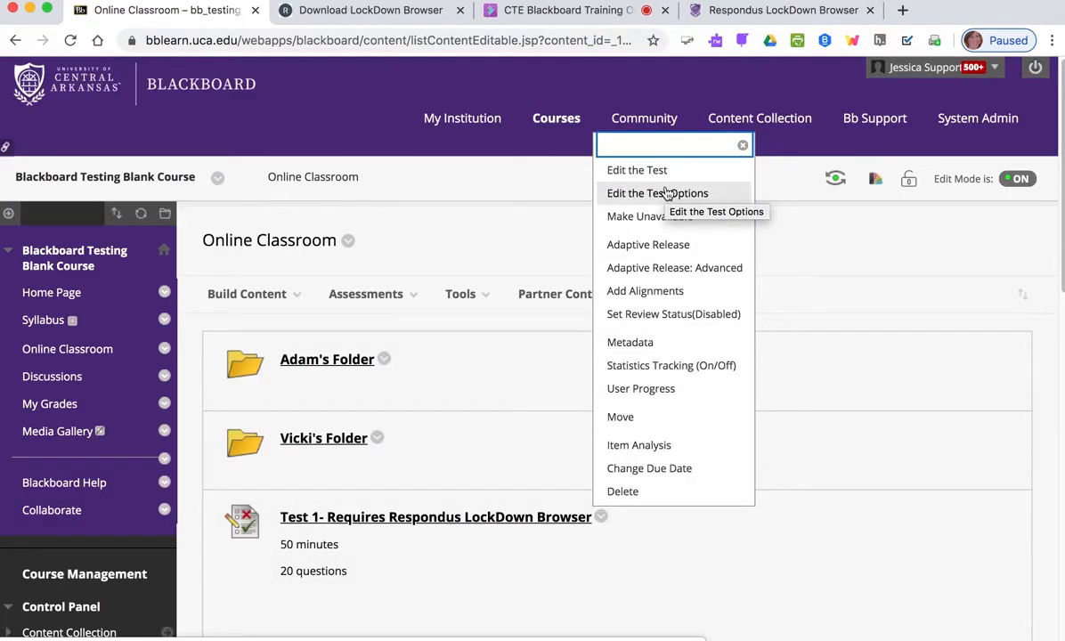
click(626, 192)
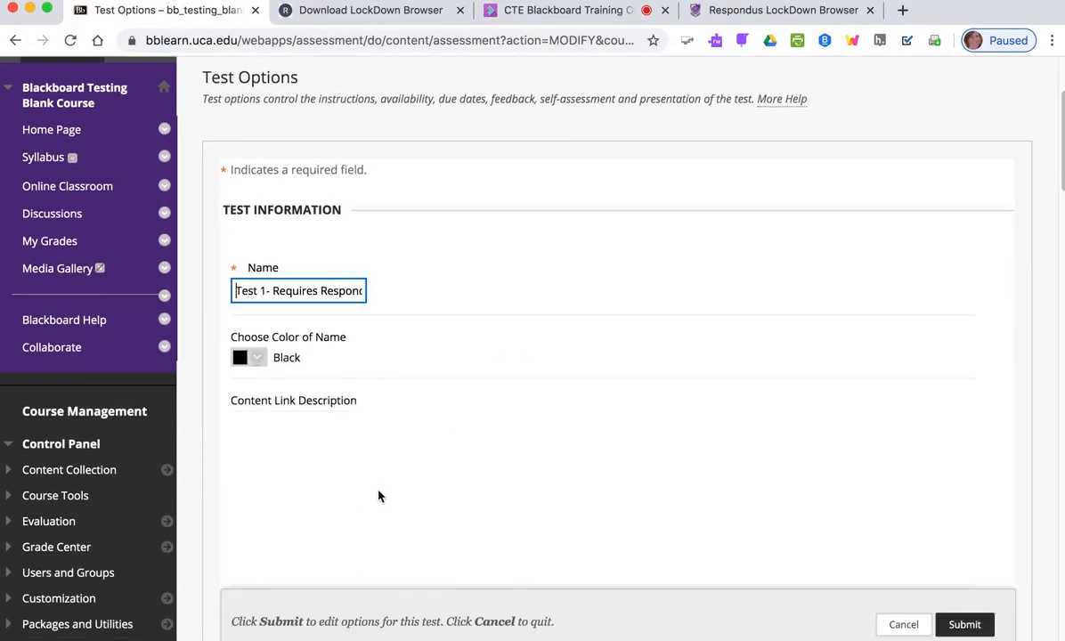
Add "Students, please download the following Respondus Instller beforeo you begin this test." as a new line below "20 questions" in the content link description
click(408, 528)
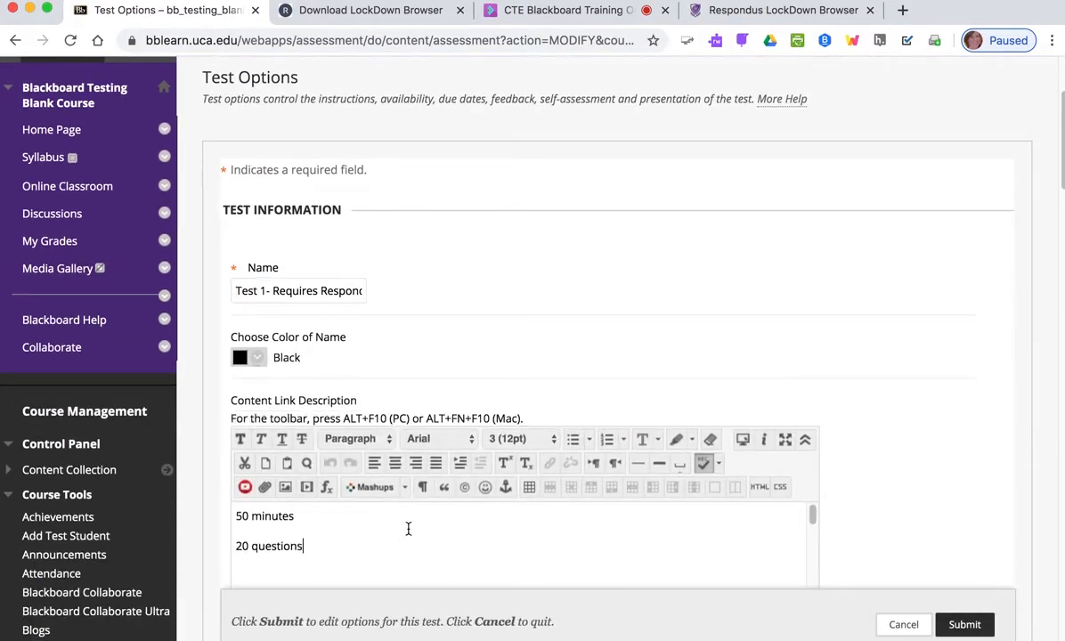
key(Return)
text(Student,s, please )
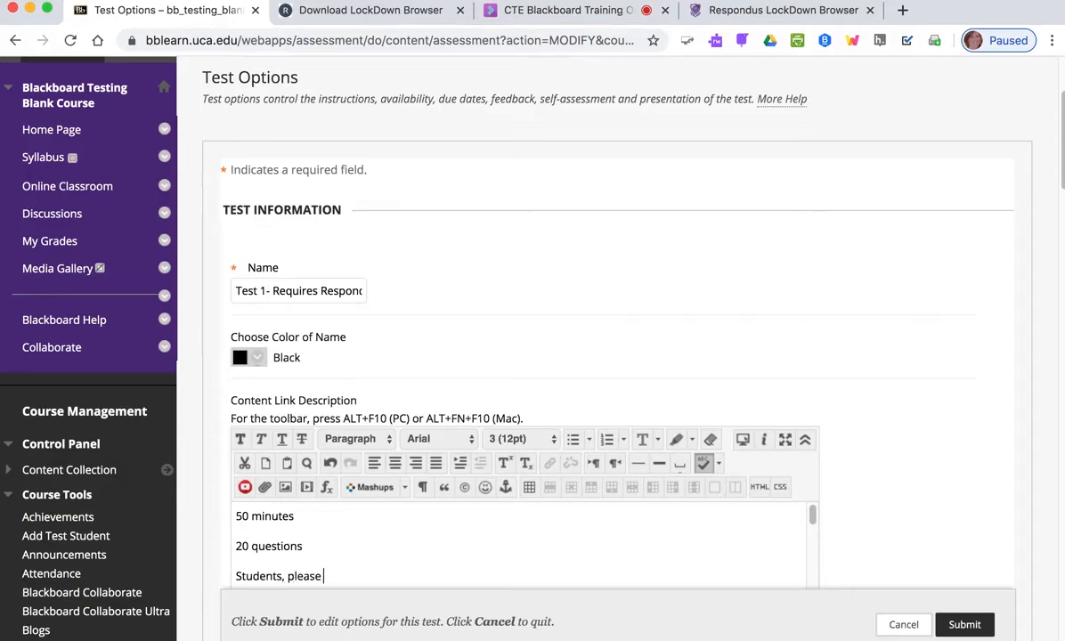
text(download the f)
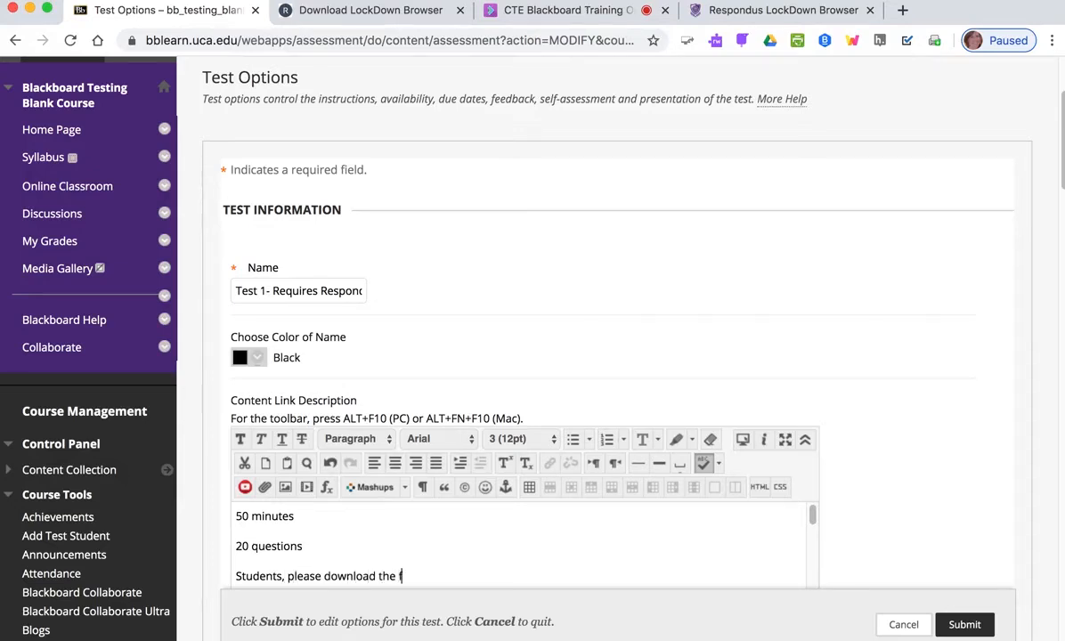
text(ollowing Repon)
key(BackSpace)
key(BackSpace)
key(BackSpace)
text(s)
text(du)
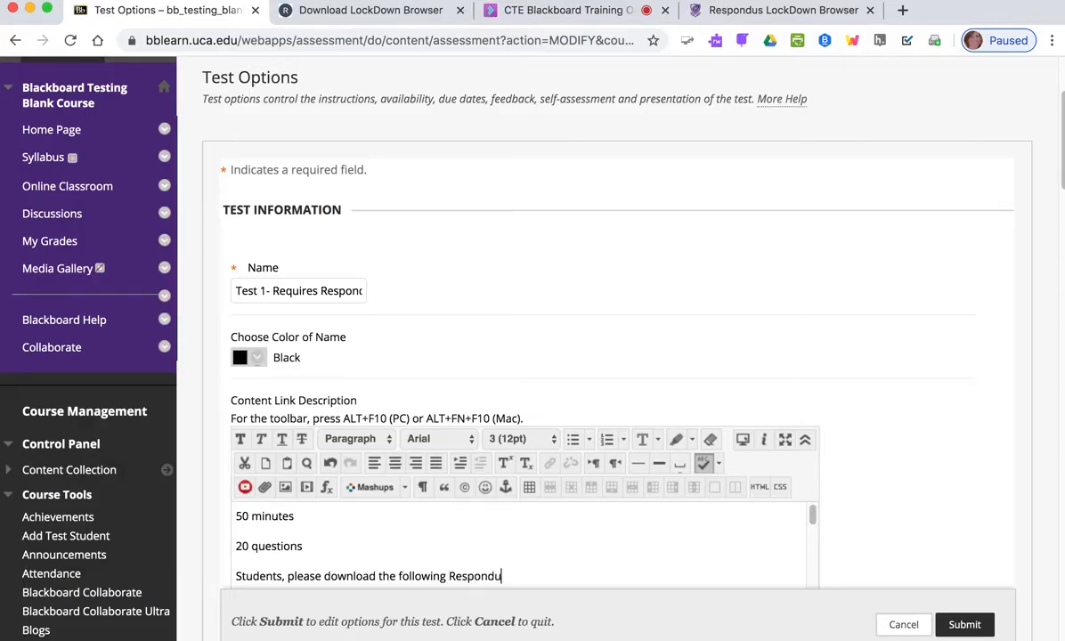
text(s Applicatio)
key(BackSpace)
key(BackSpace)
key(BackSpace)
key(BackSpace)
key(BackSpace)
key(BackSpace)
key(BackSpace)
key(BackSpace)
key(BackSpace)
key(BackSpace)
text(Instller beforeo you )
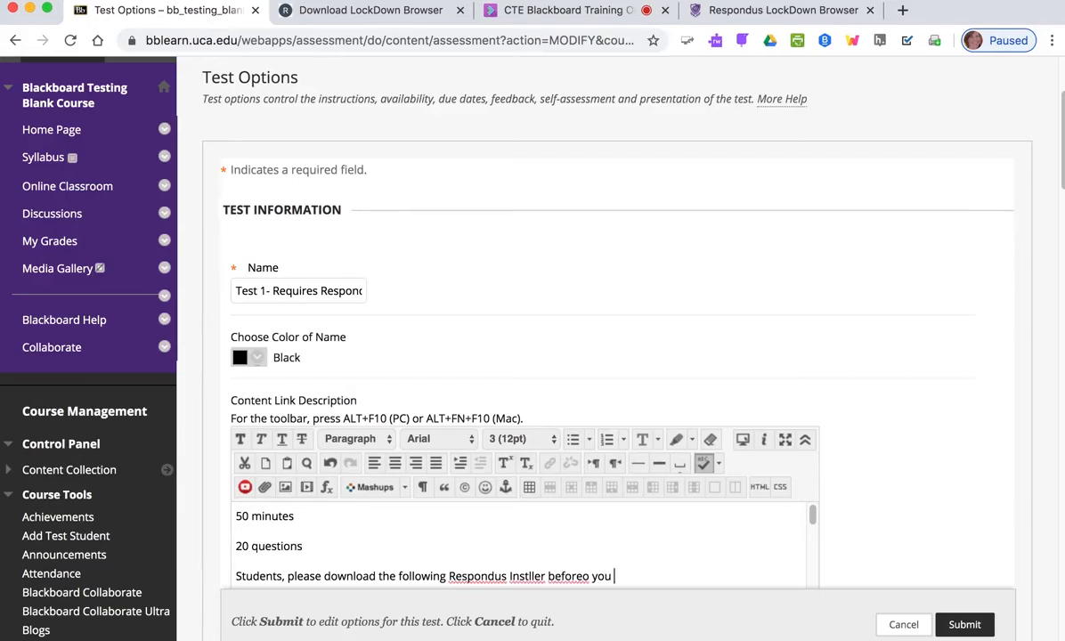
text(begin this test.)
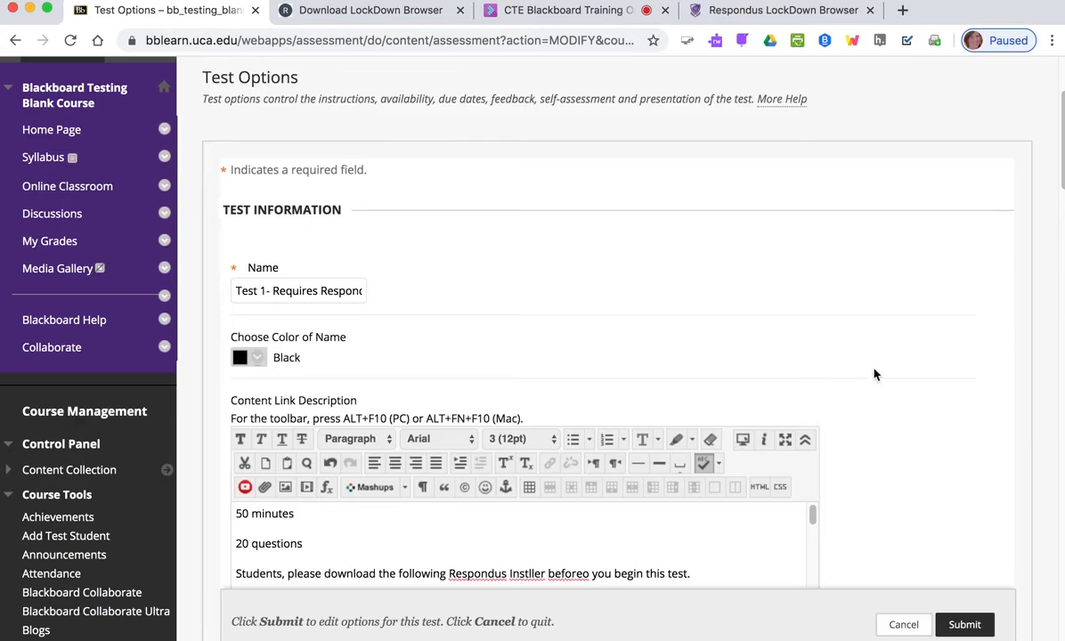
Paste the copied web address of UCA's Respondus LockDown Browser page below the student instruction and submit the test options
key(super+v)
scroll(874, 374, down, 3)
scroll(875, 375, down, 3)
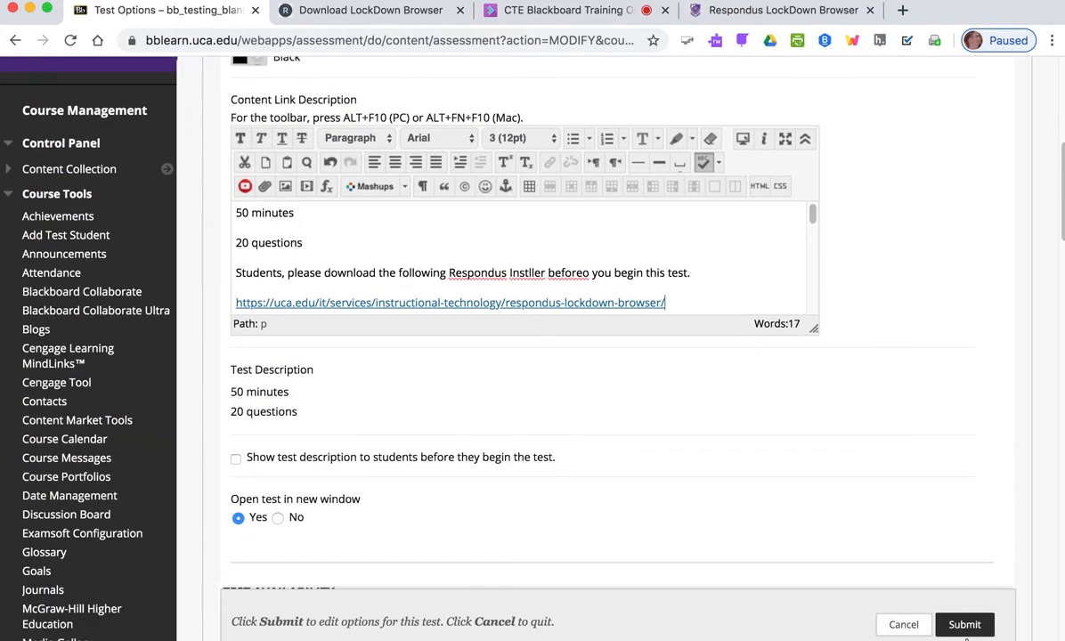
click(964, 626)
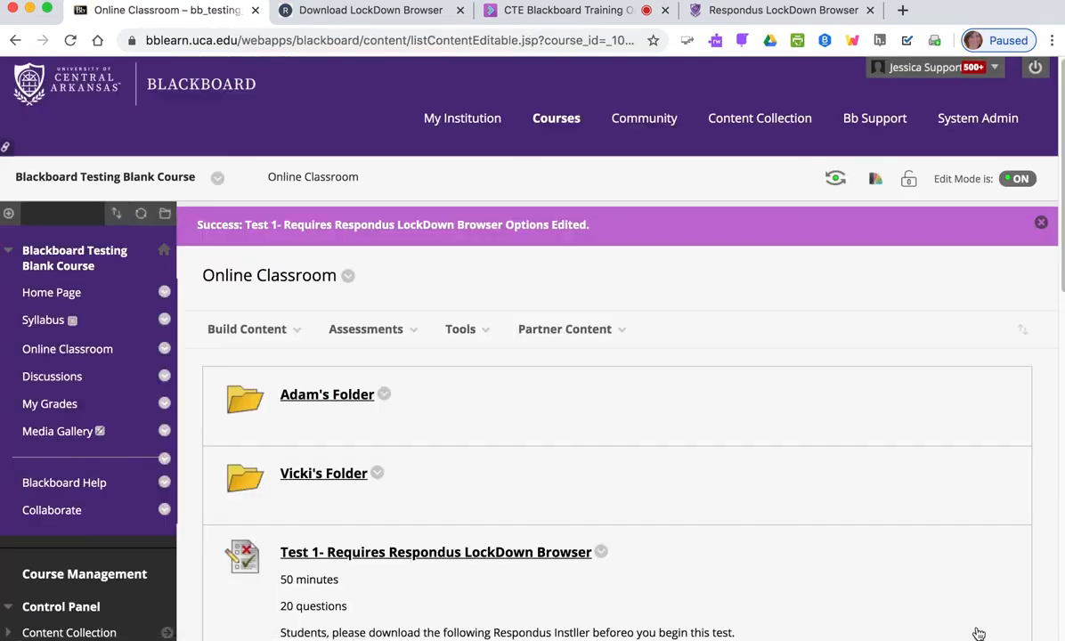
scroll(978, 633, down, 5)
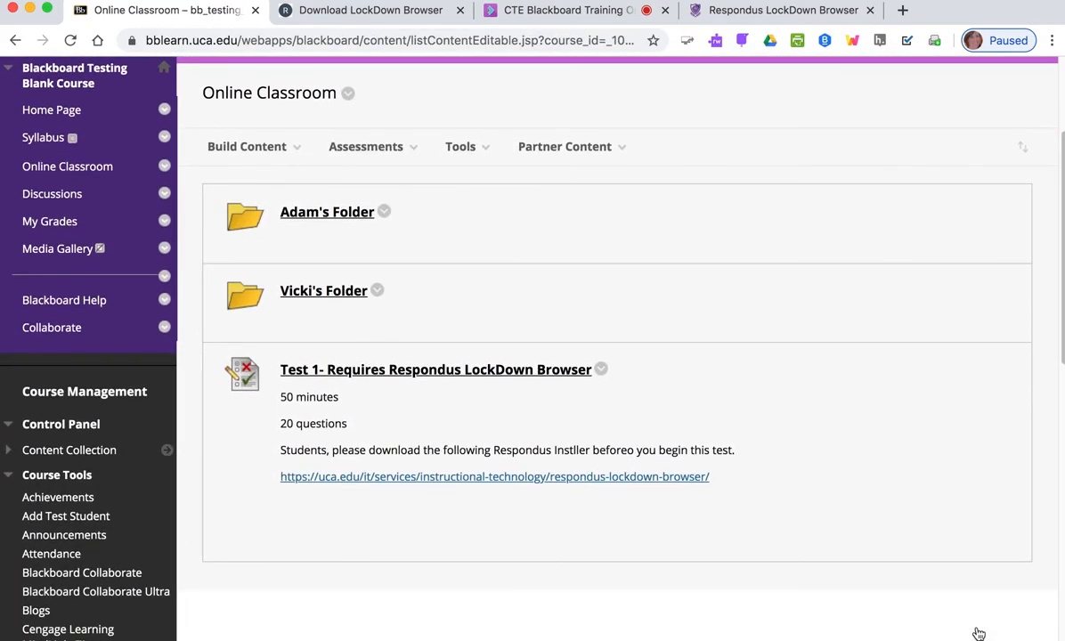